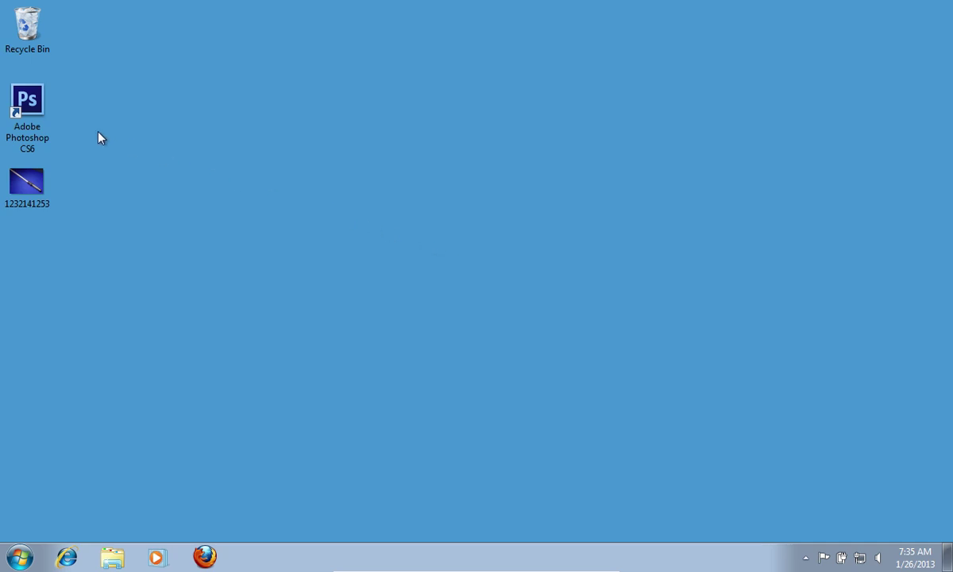
# Launch Photoshop CS6 and open the lightsaber photo 1232141253.jpg
pyautogui.doubleClick(44, 125)
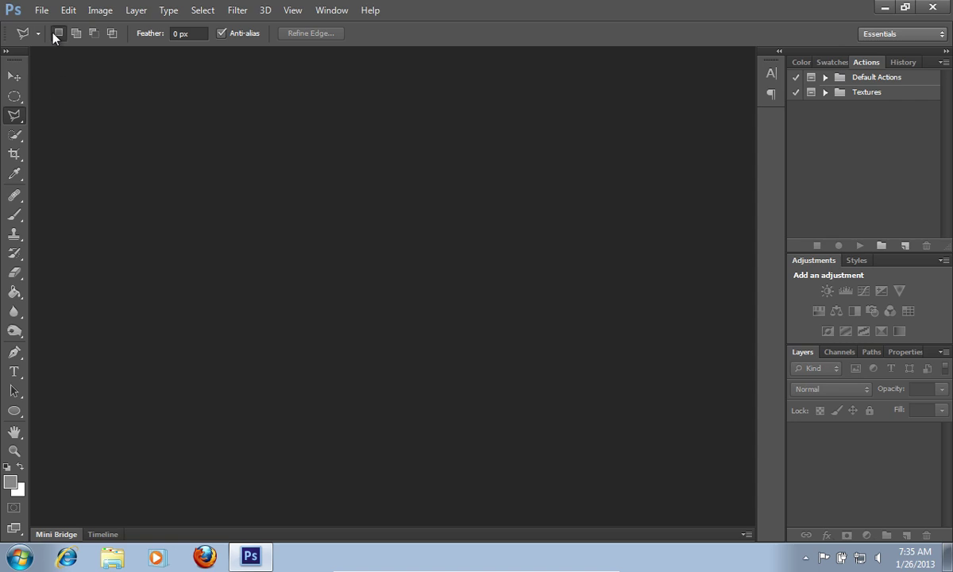
pyautogui.click(41, 10)
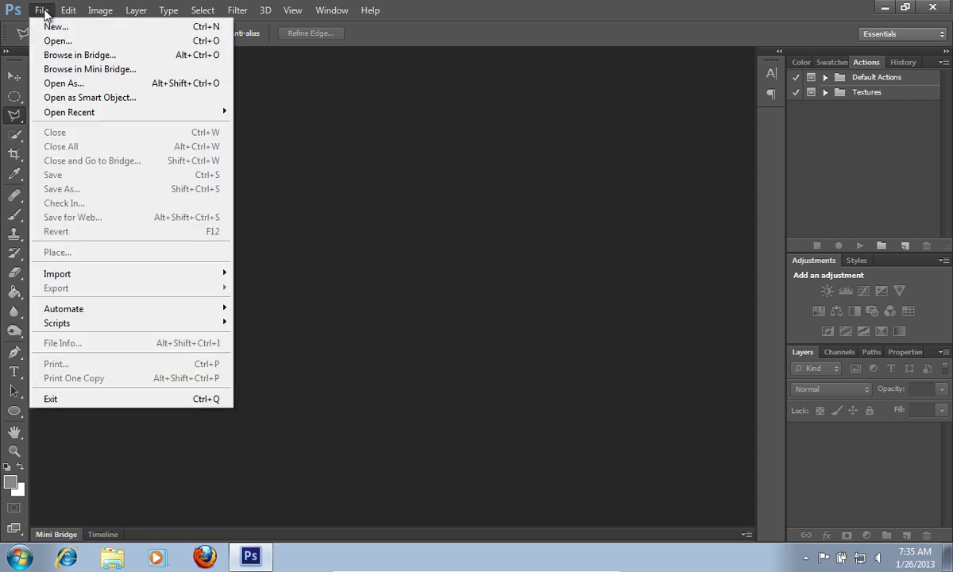
pyautogui.click(60, 40)
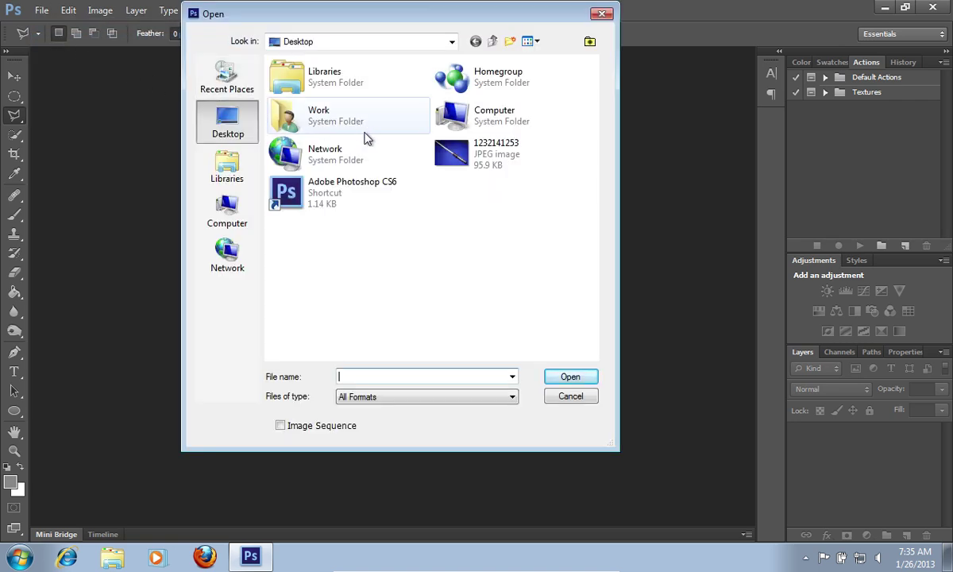
pyautogui.click(461, 157)
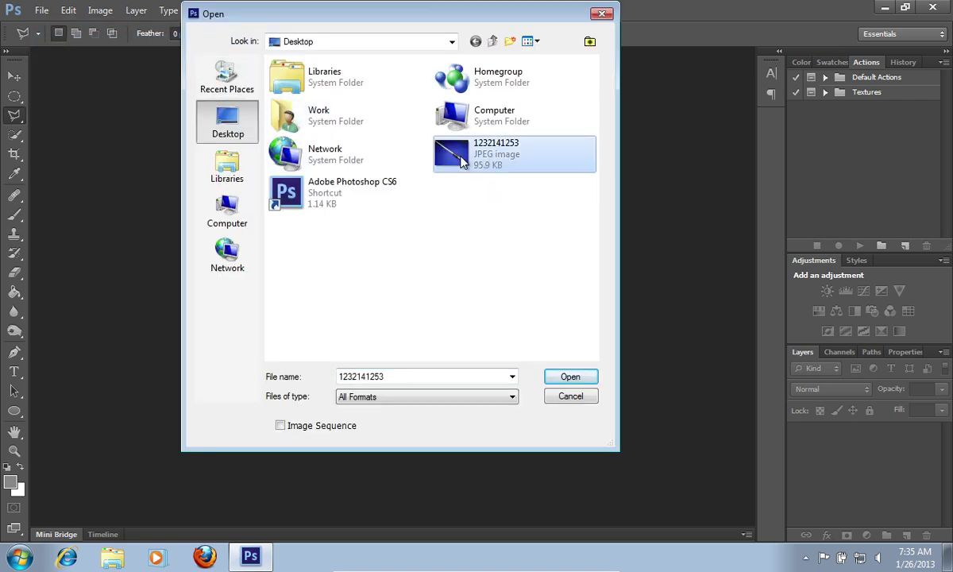
pyautogui.click(569, 376)
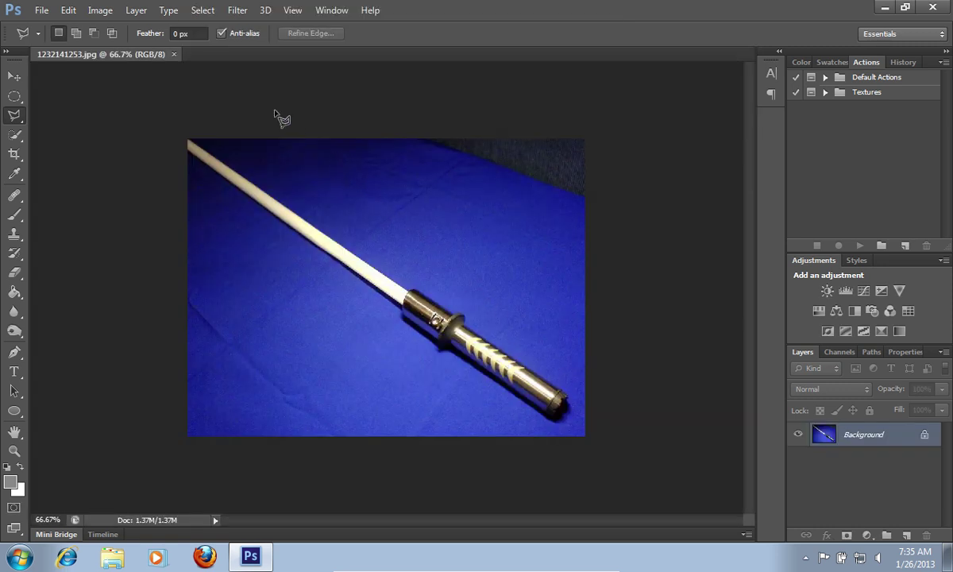
pyautogui.click(136, 11)
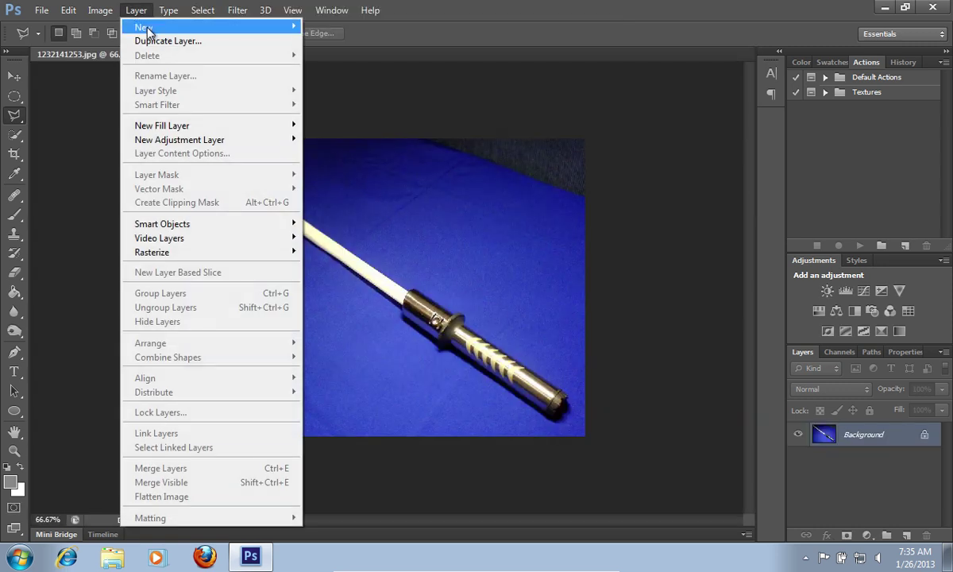
# Create Layer 1 in Screen mode, filled with screen-neutral black
pyautogui.moveTo(208, 27)
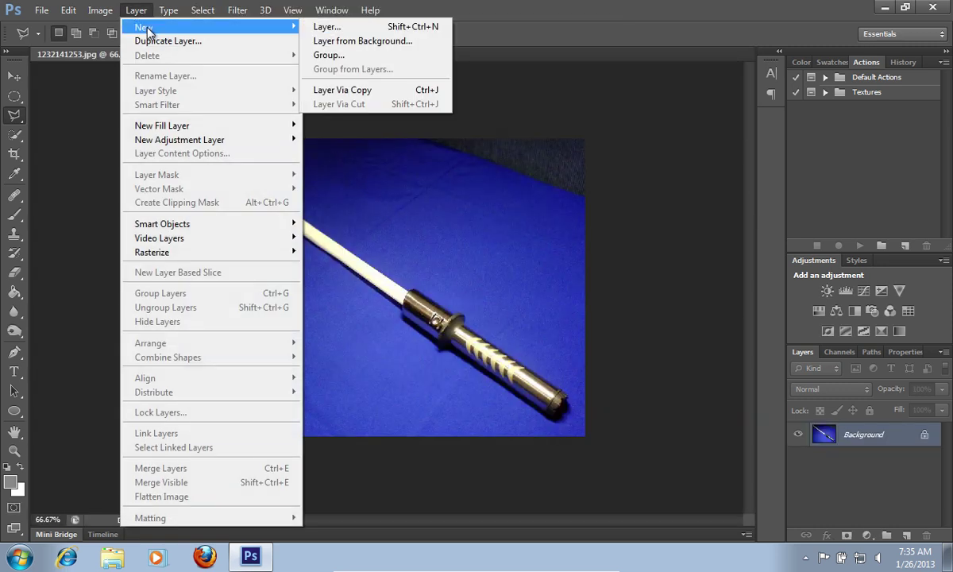
pyautogui.click(327, 27)
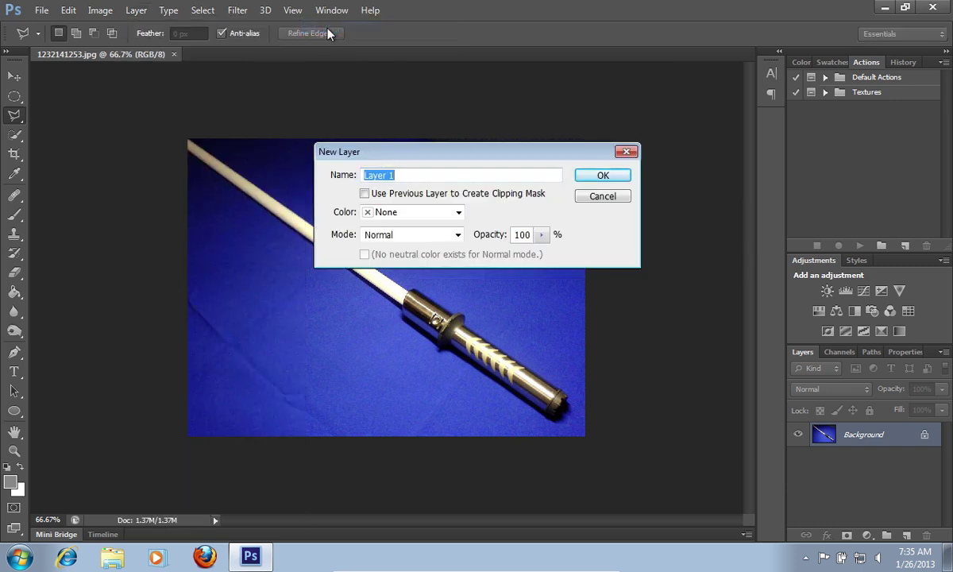
pyautogui.click(457, 235)
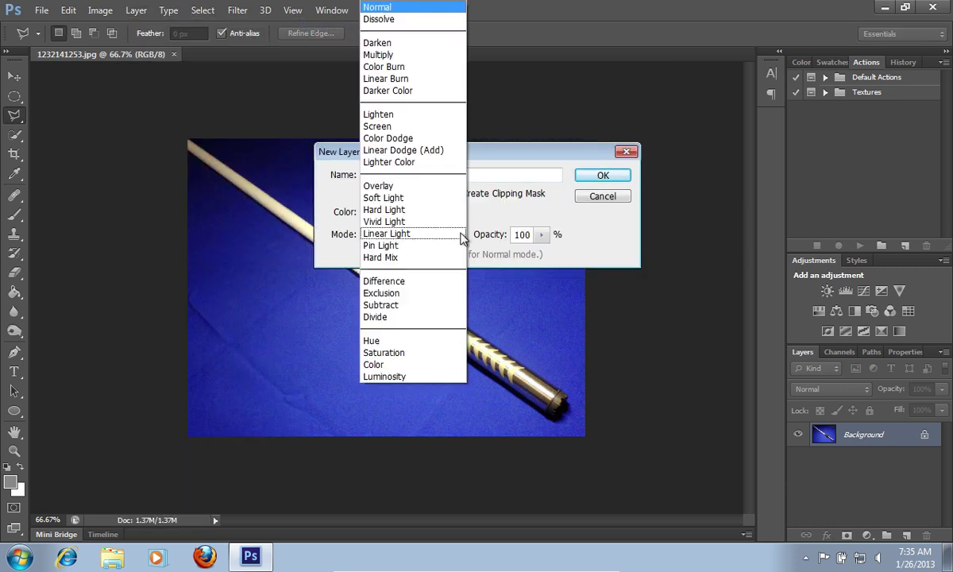
pyautogui.click(397, 128)
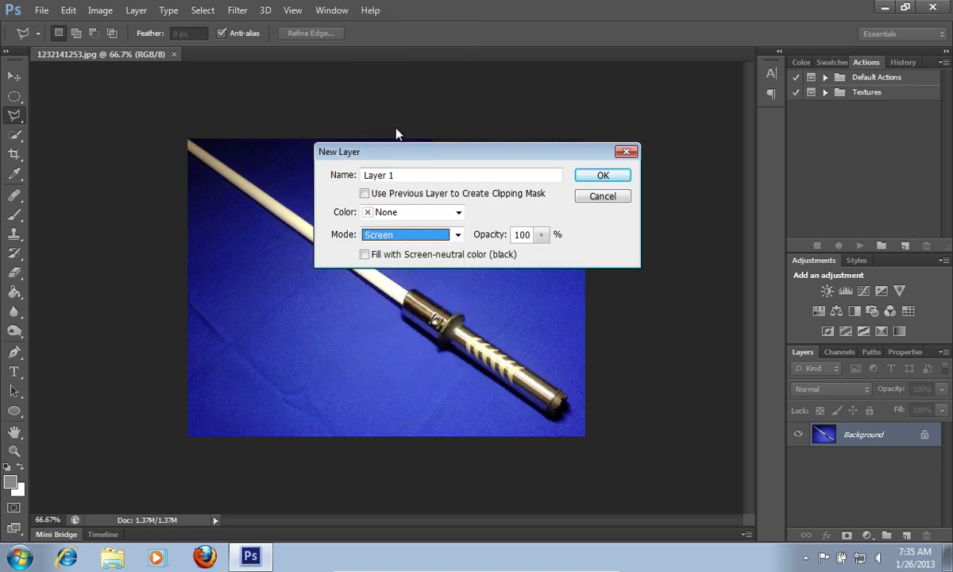
pyautogui.click(364, 254)
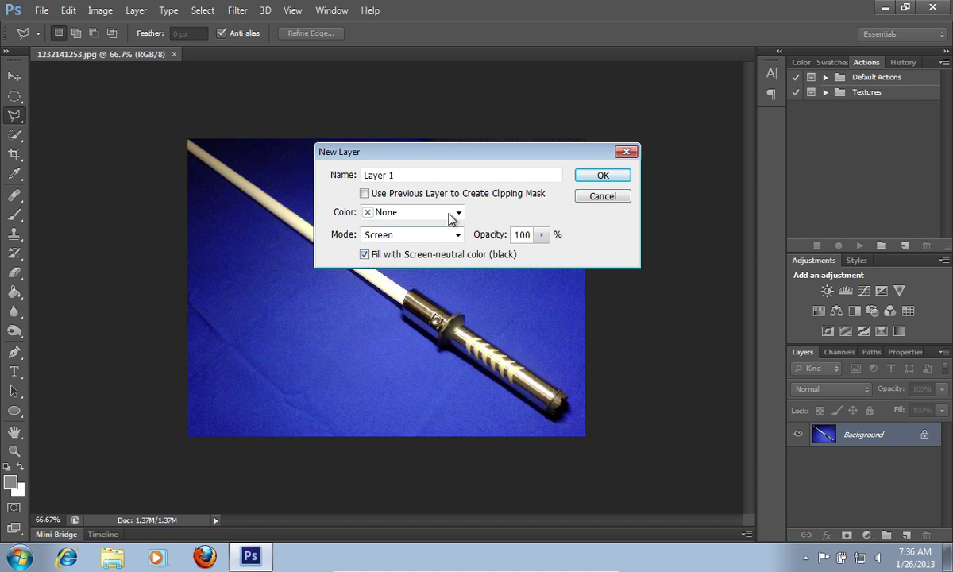
pyautogui.click(595, 176)
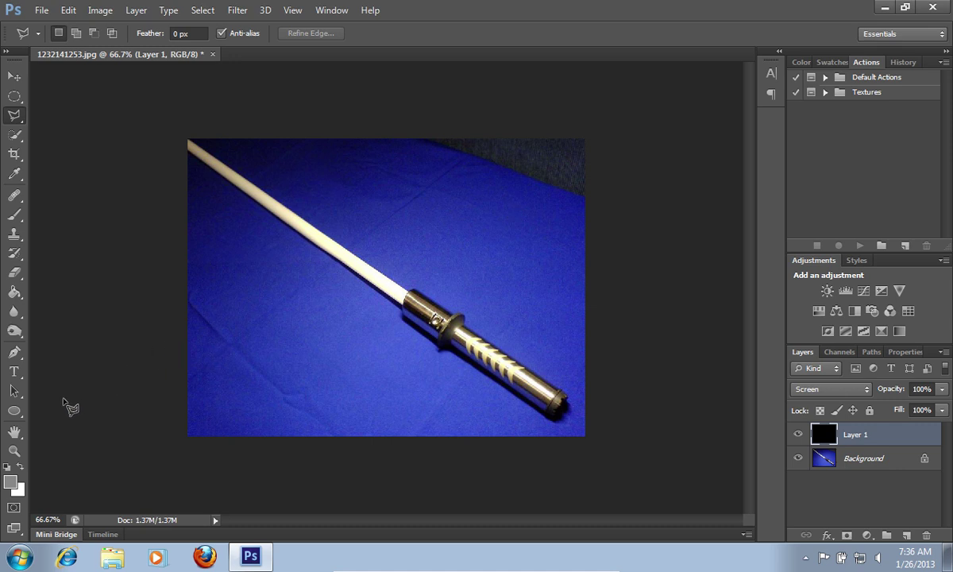
pyautogui.click(17, 413)
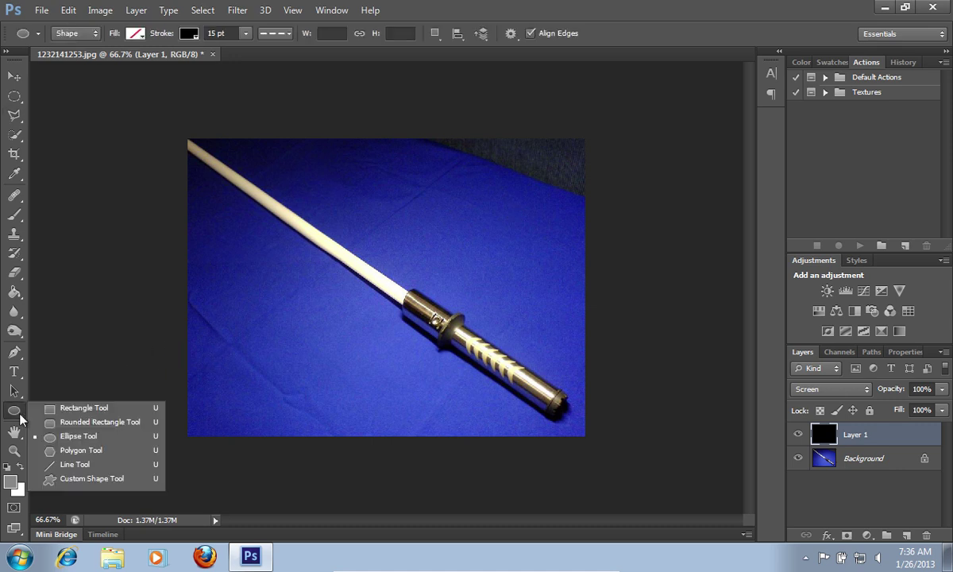
# Set the Line Tool to white fill, white stroke and an 18 px weight
pyautogui.click(71, 465)
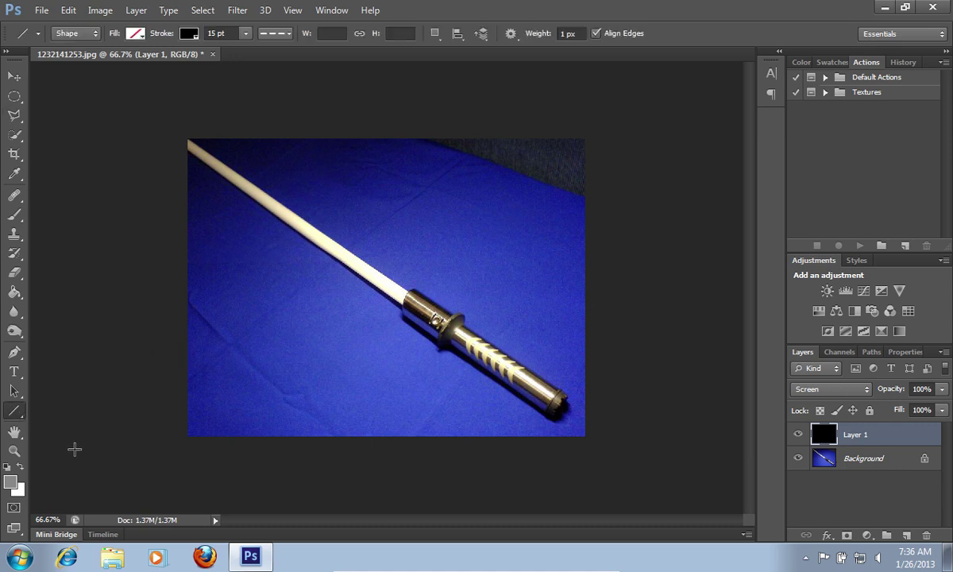
pyautogui.click(137, 33)
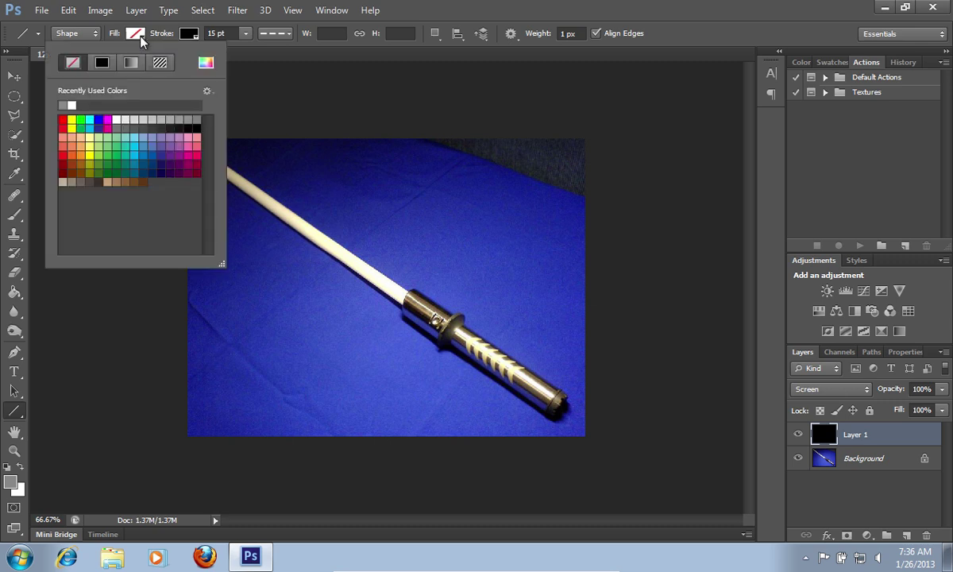
pyautogui.click(103, 63)
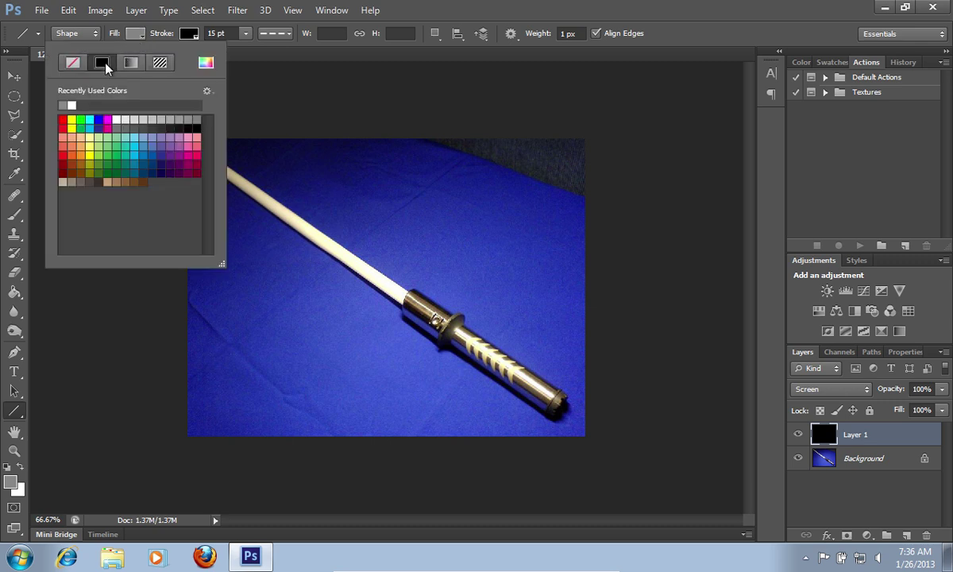
pyautogui.click(70, 104)
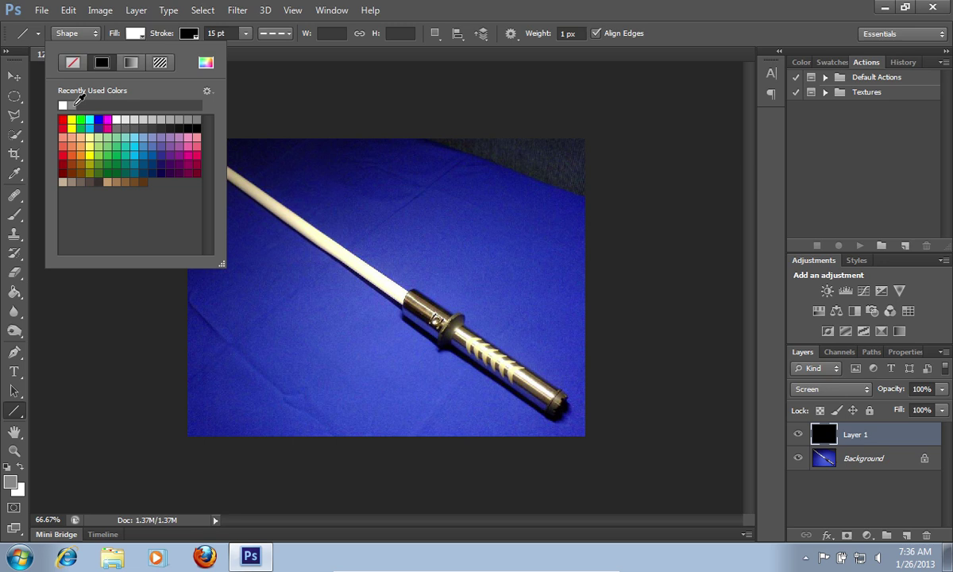
pyautogui.click(191, 35)
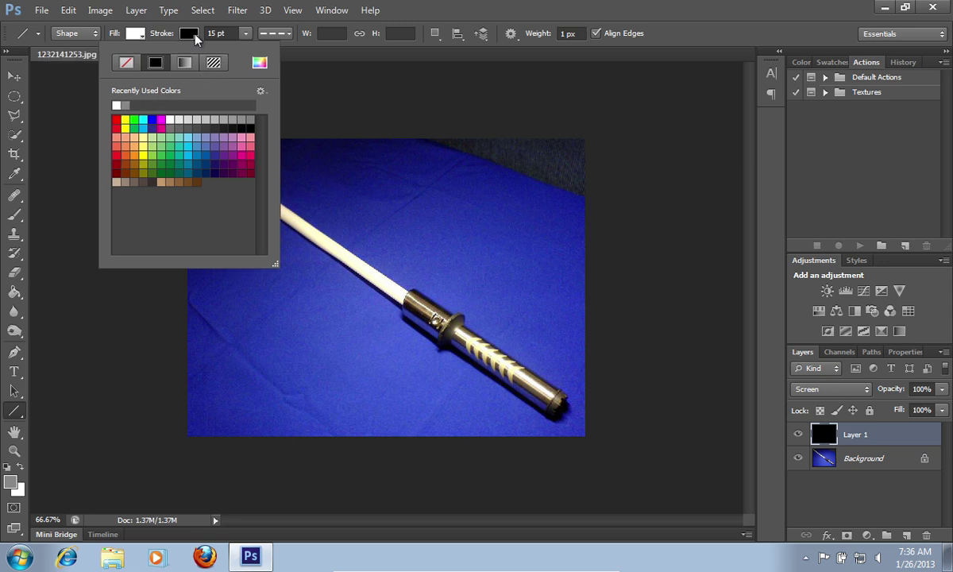
pyautogui.click(117, 105)
pyautogui.click(556, 37)
pyautogui.write('18')
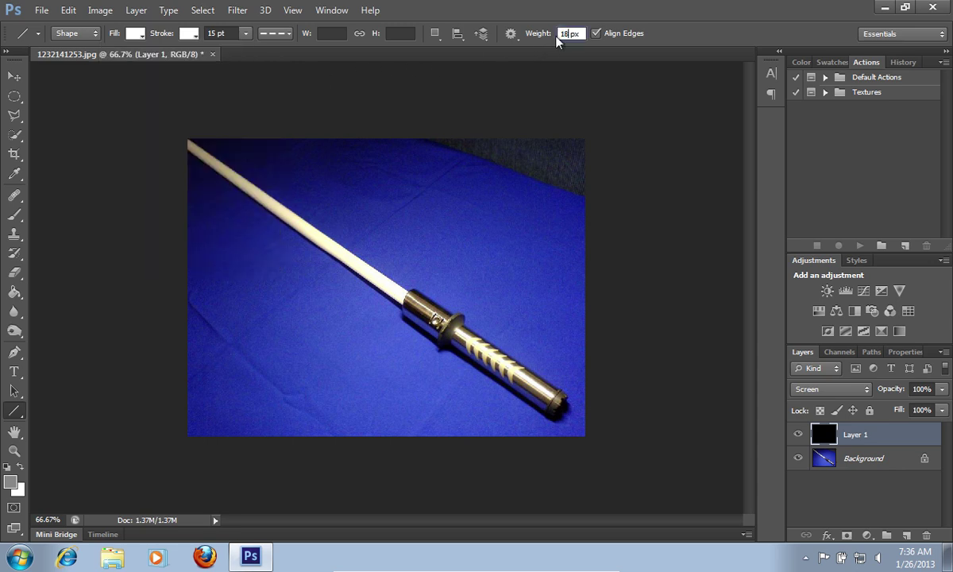
# Draw the line from the hilt to the blade tip, creating Shape 1
pyautogui.moveTo(379, 279); pyautogui.dragTo(182, 141)
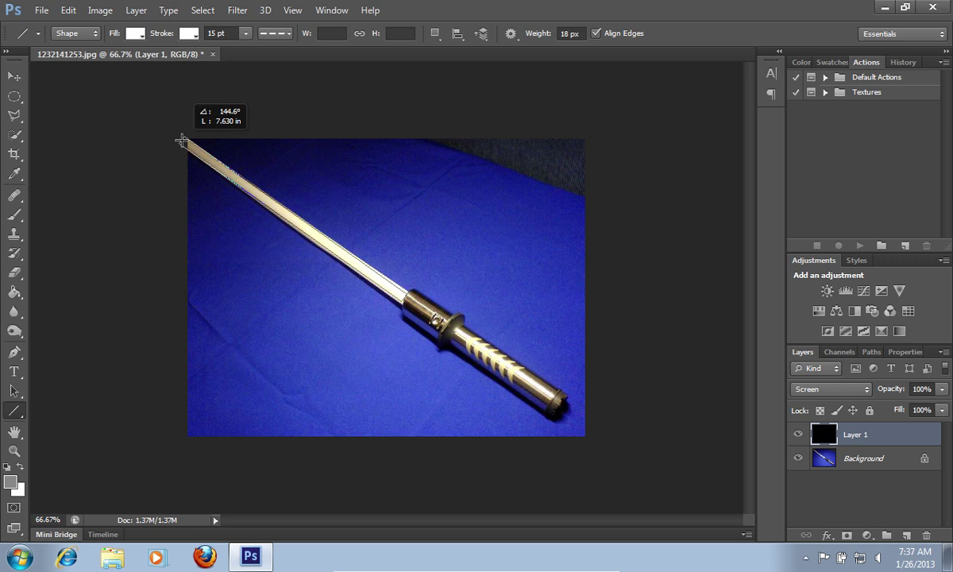
pyautogui.moveTo(182, 141); pyautogui.dragTo(182, 141)
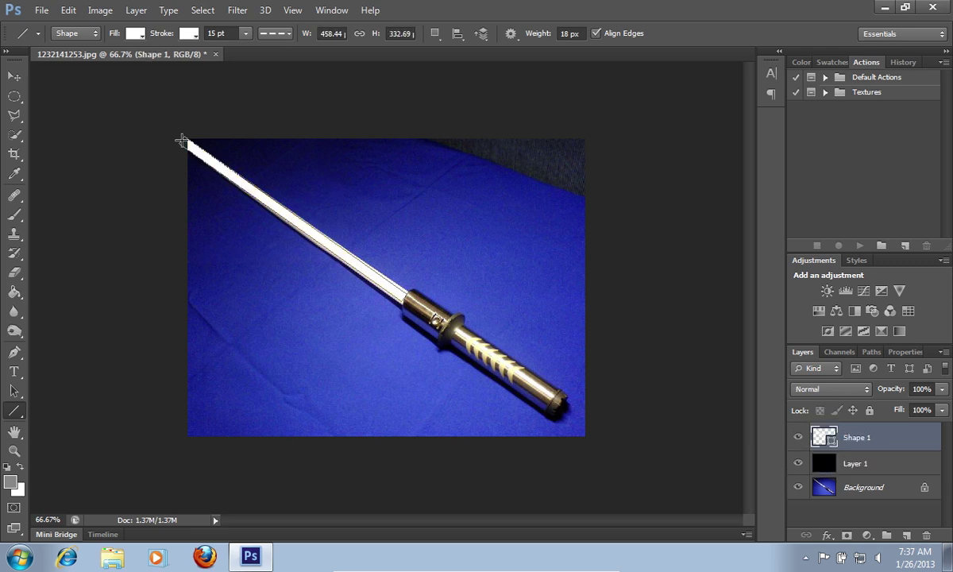
pyautogui.click(249, 11)
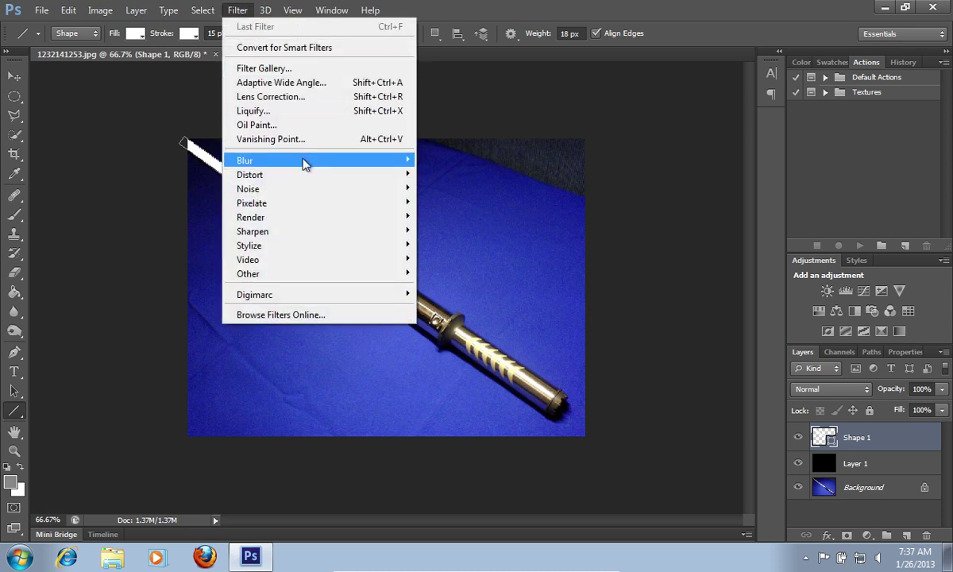
# Rasterize Shape 1 and apply a 1-pixel Gaussian Blur to it
pyautogui.moveTo(303, 162)
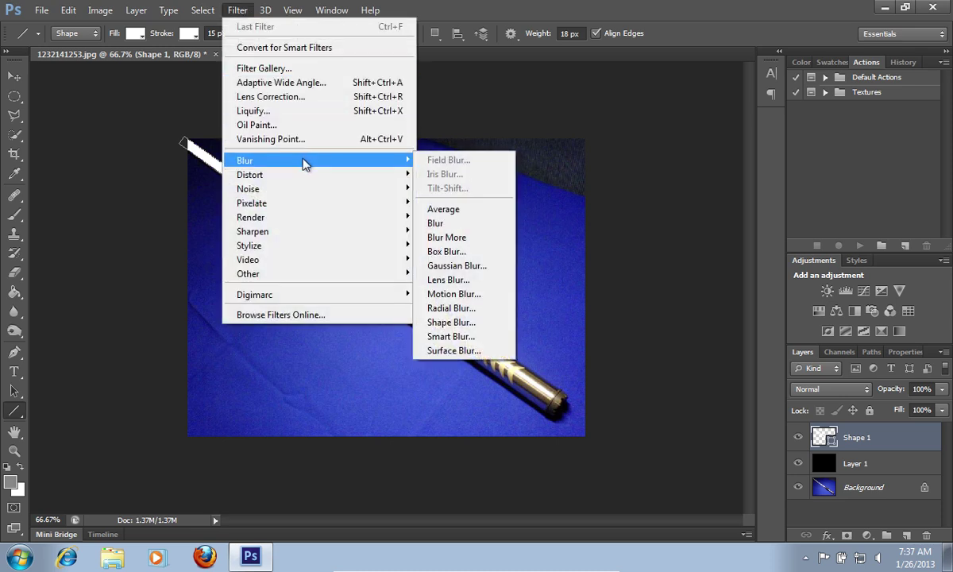
pyautogui.click(462, 267)
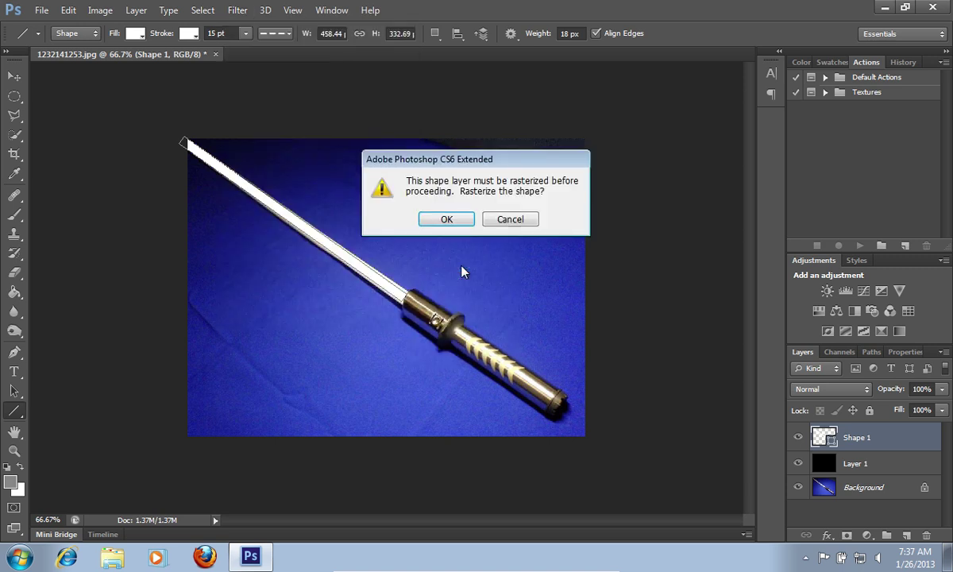
pyautogui.click(447, 220)
pyautogui.write('1')
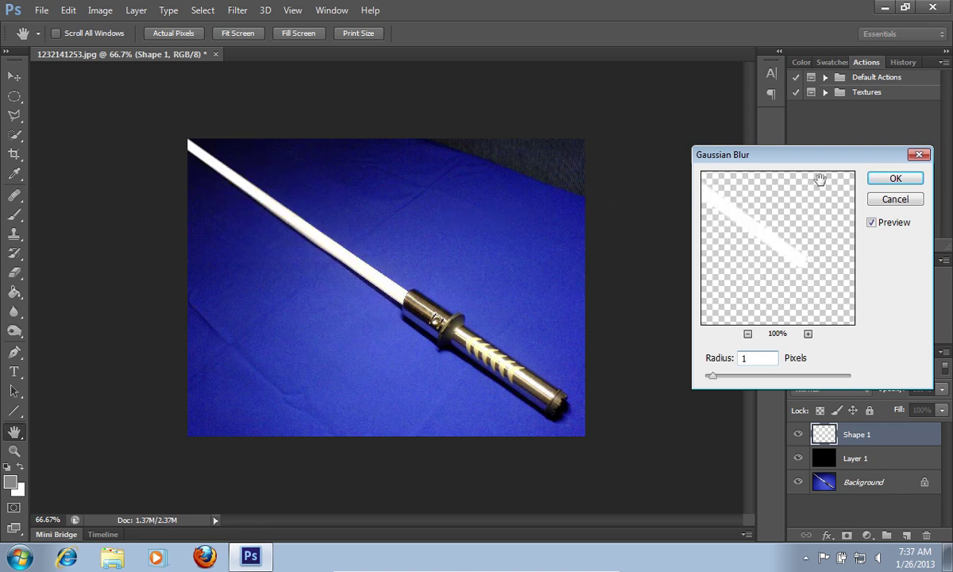
pyautogui.click(892, 181)
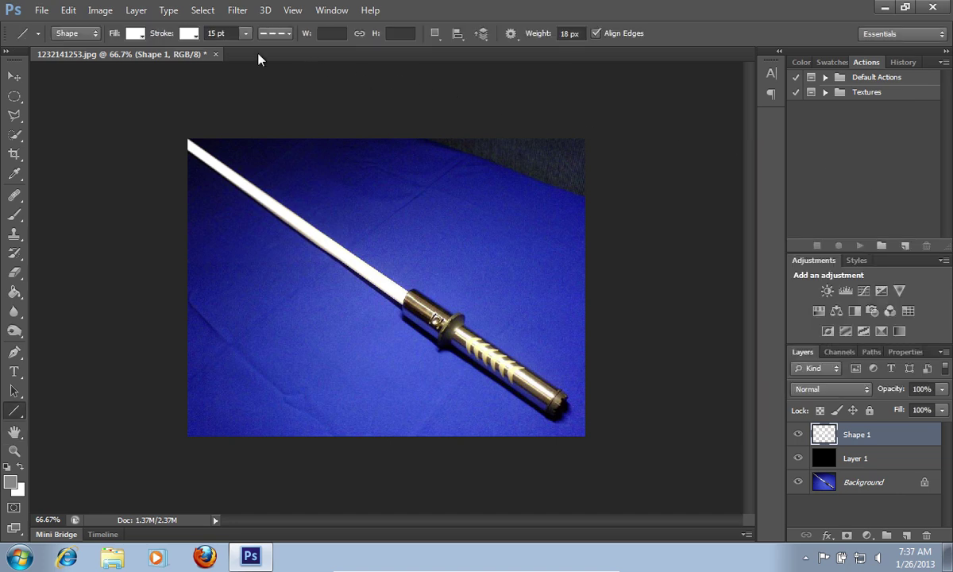
# Duplicate the blurred line twice, making Shape 1 copy and Shape 1 copy 2
pyautogui.click(140, 12)
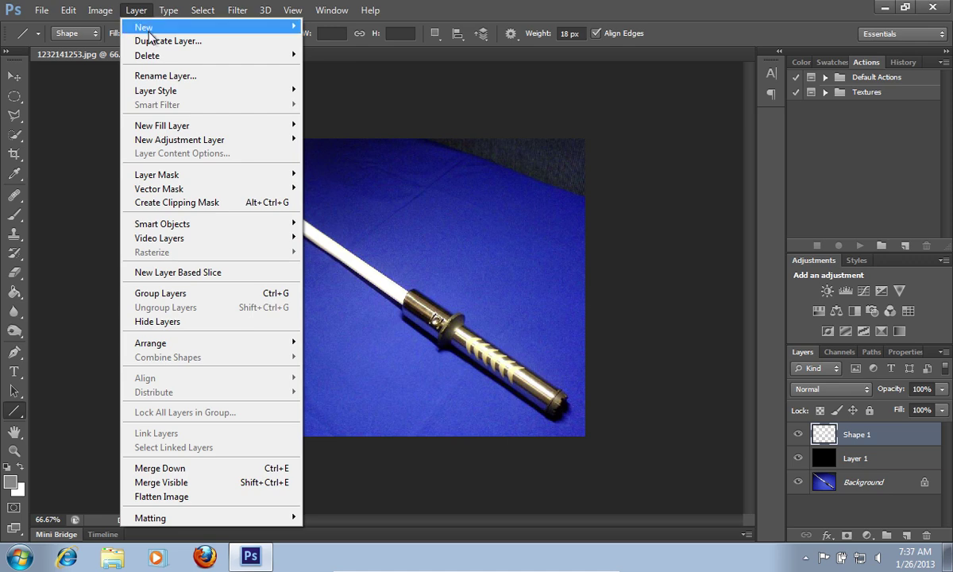
pyautogui.click(151, 44)
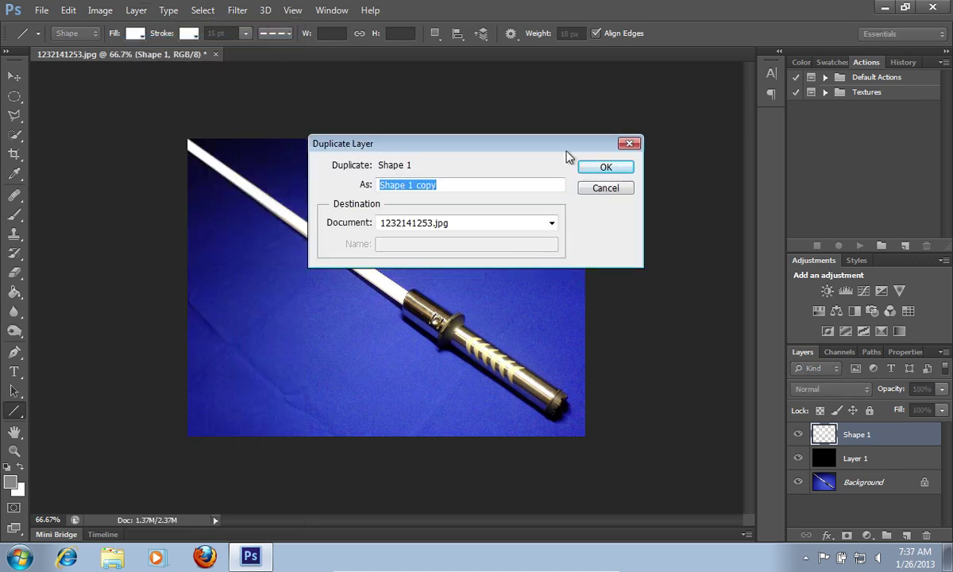
pyautogui.click(608, 166)
pyautogui.click(140, 12)
pyautogui.click(204, 41)
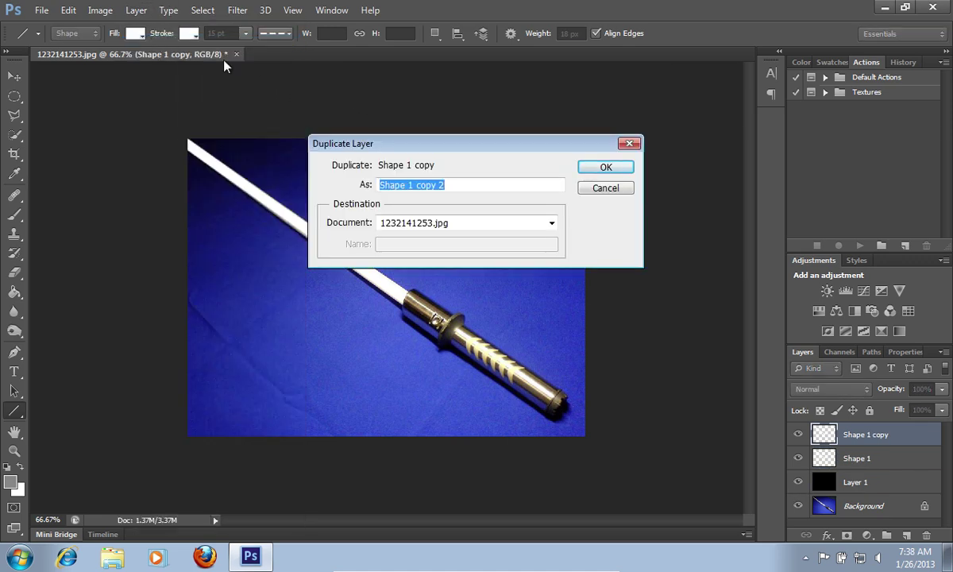
pyautogui.click(608, 166)
pyautogui.click(137, 10)
# Make Shape 1 copy 3, then give Shape 1 copy 2 a 10-pixel Gaussian Blur
pyautogui.click(143, 40)
pyautogui.click(588, 167)
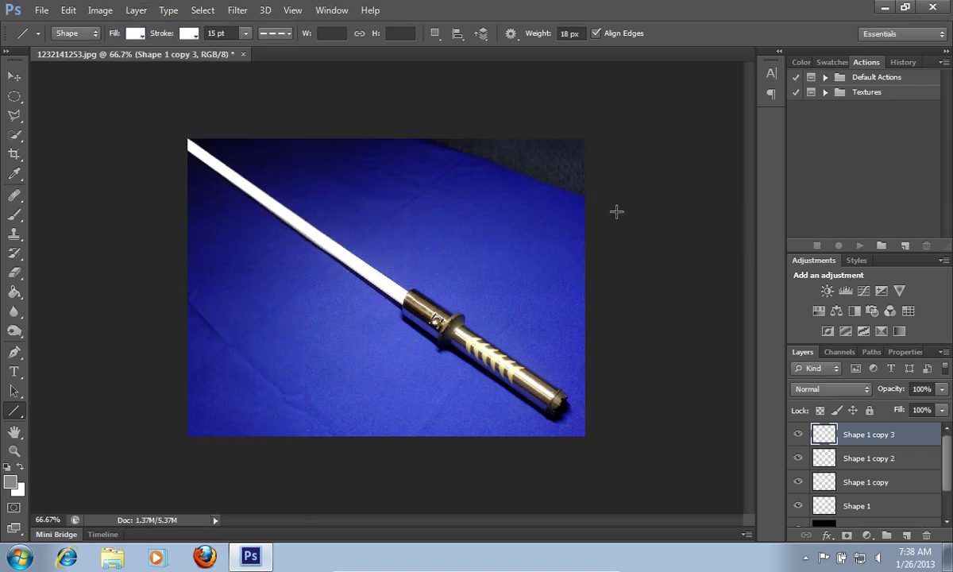
pyautogui.click(858, 466)
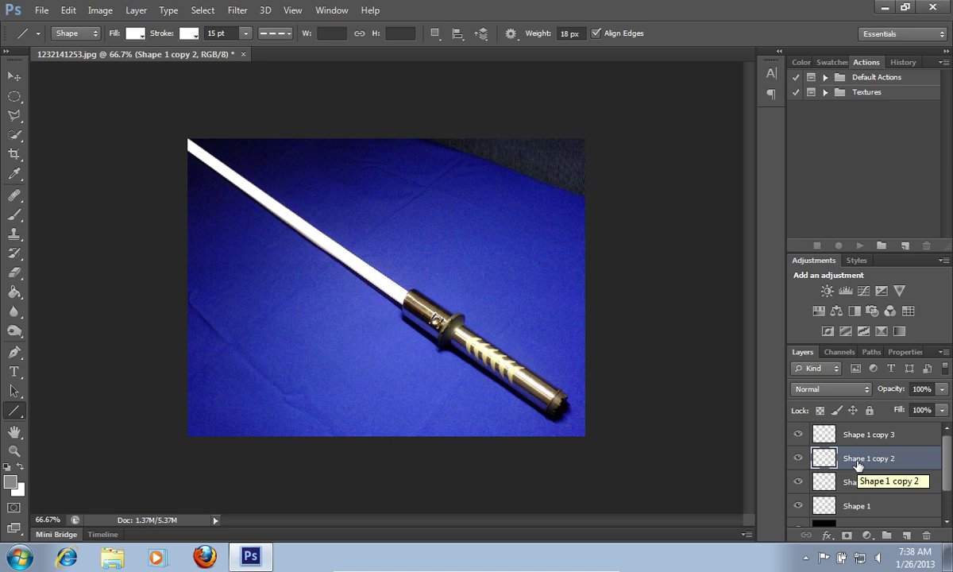
pyautogui.click(238, 10)
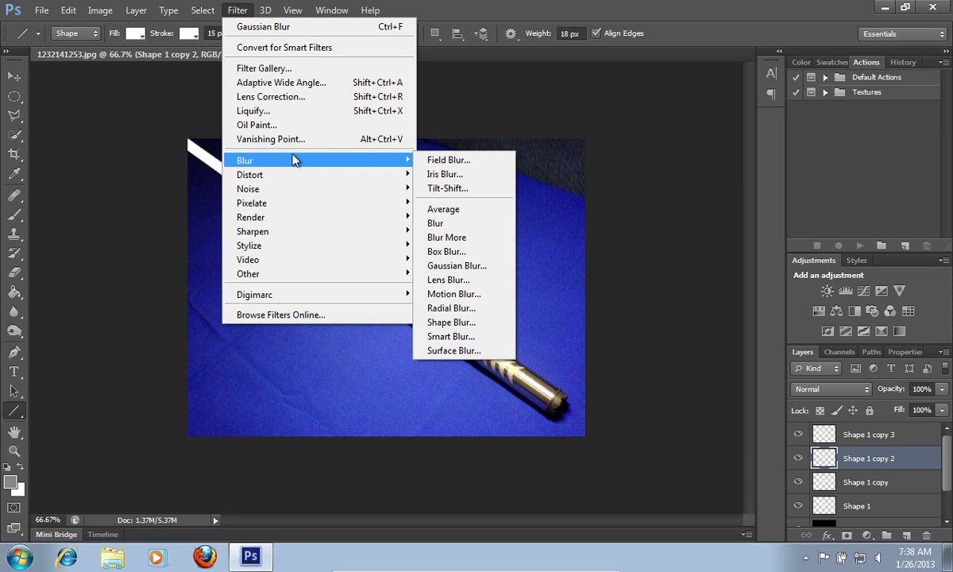
pyautogui.click(474, 267)
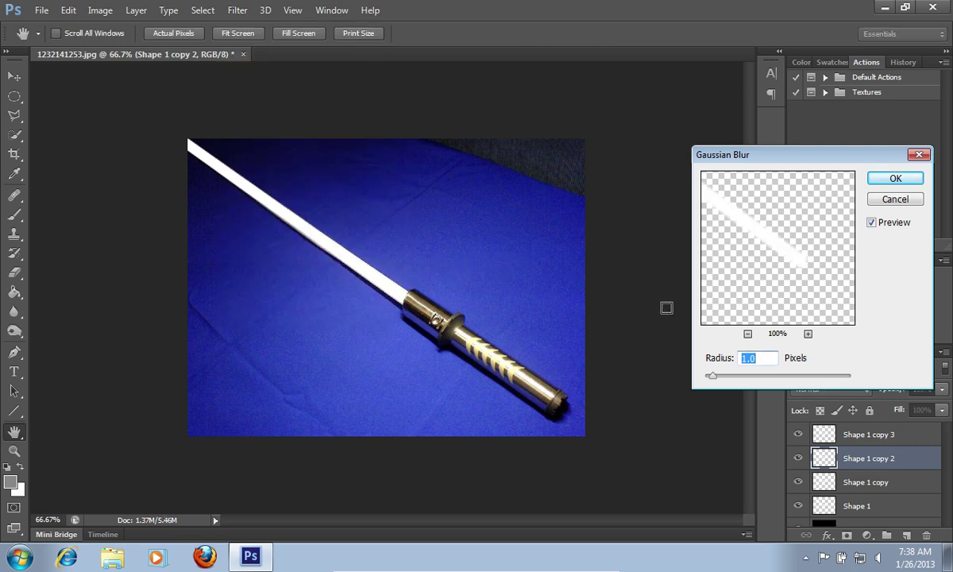
pyautogui.write('10')
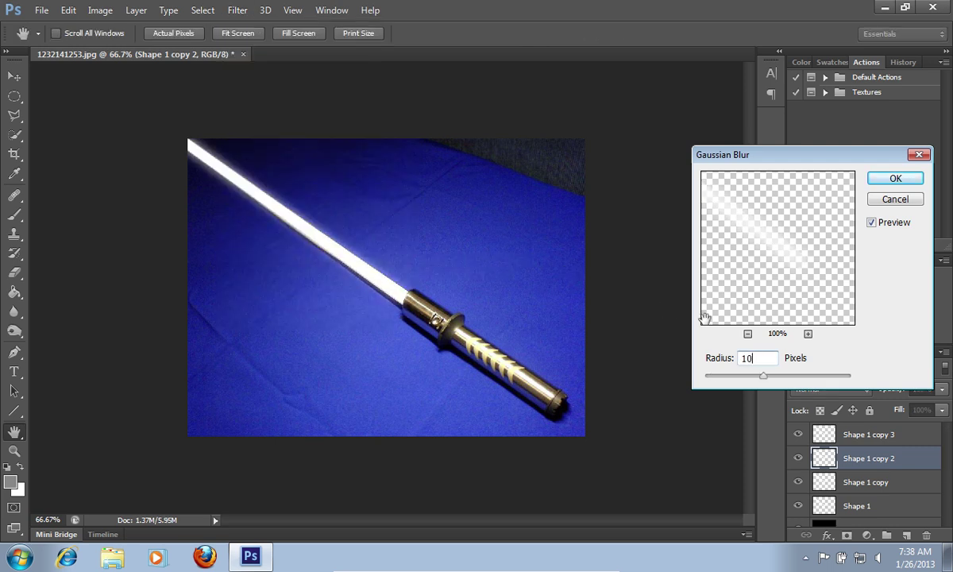
pyautogui.click(895, 180)
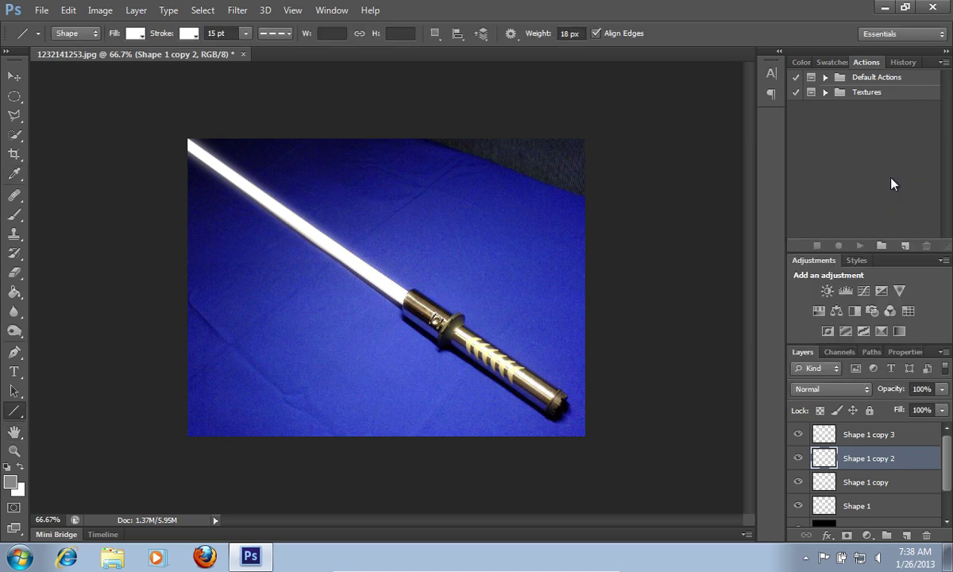
pyautogui.click(852, 482)
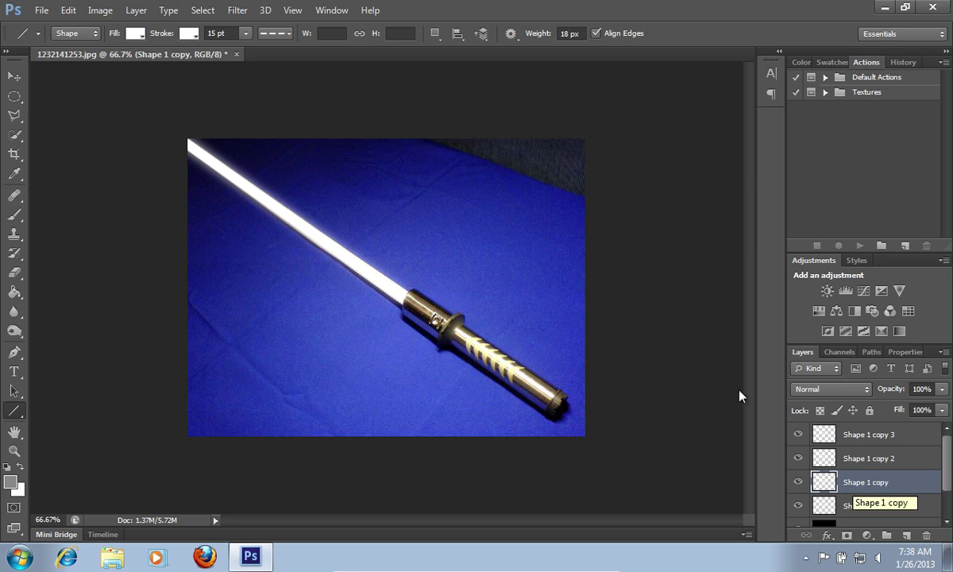
# Apply a 20-pixel Gaussian Blur to the Shape 1 copy layer
pyautogui.click(237, 10)
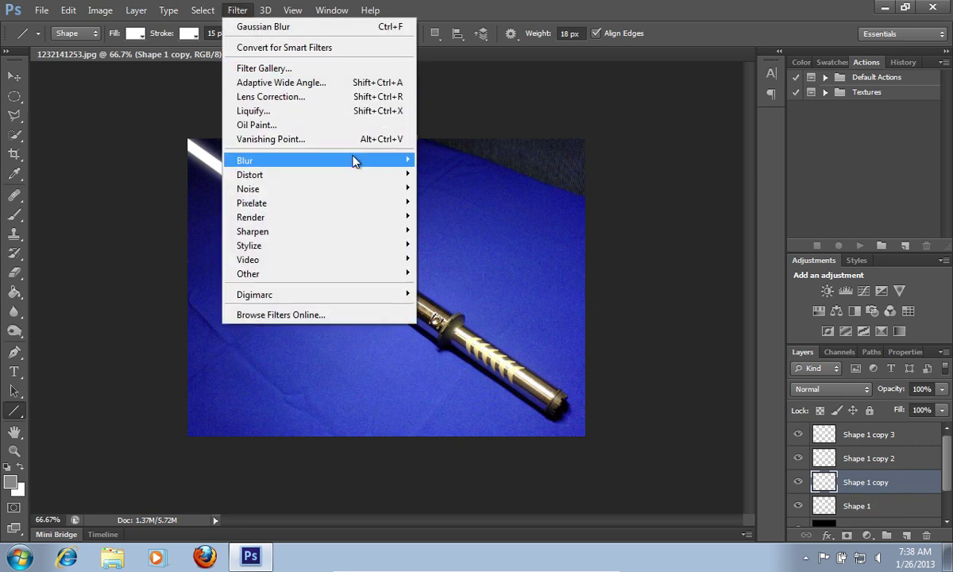
pyautogui.moveTo(367, 162)
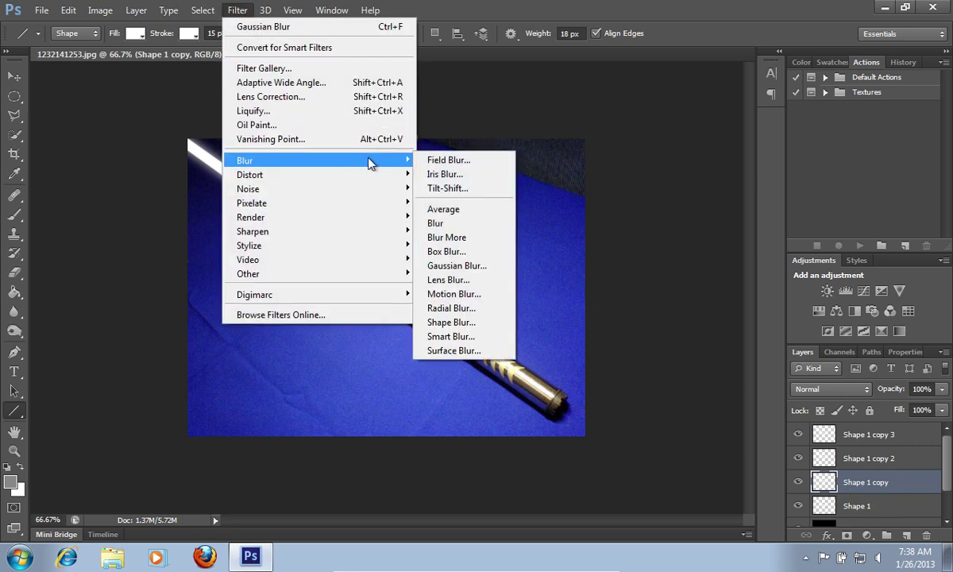
pyautogui.click(474, 266)
pyautogui.write('20')
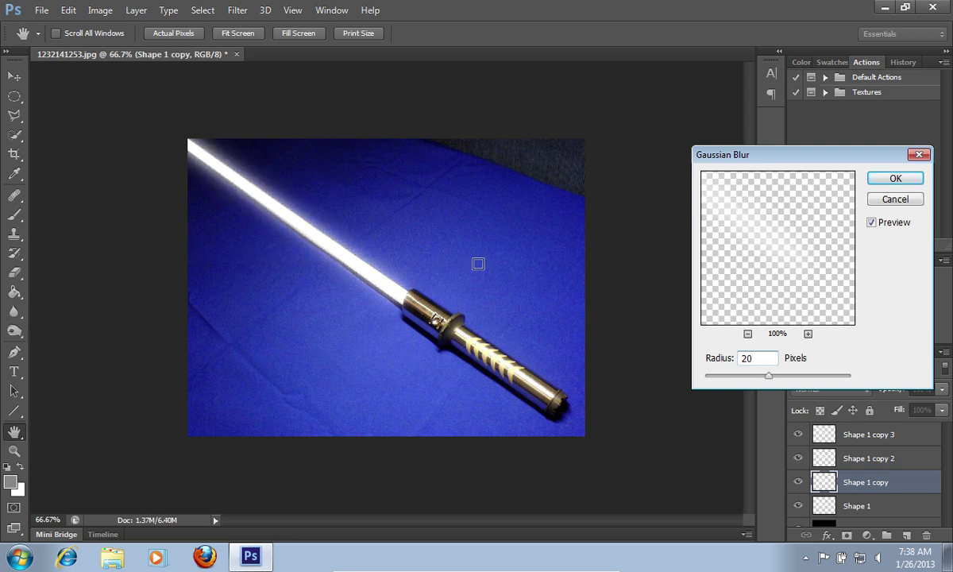
pyautogui.click(894, 182)
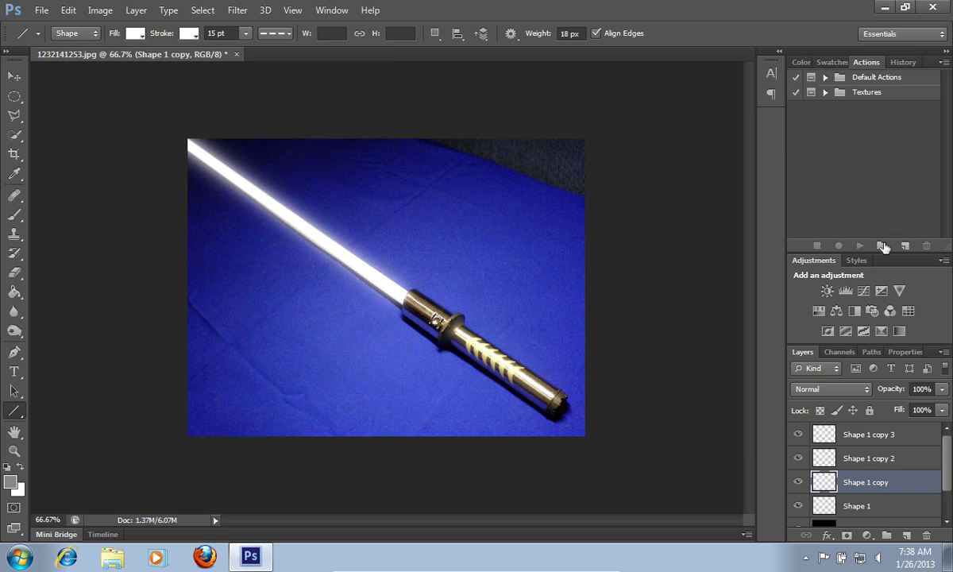
pyautogui.click(860, 508)
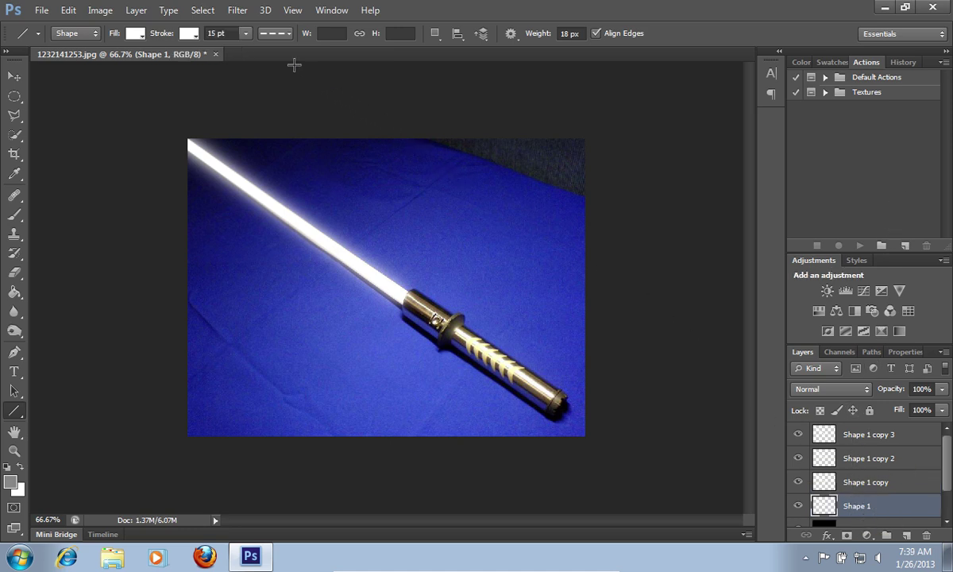
# Apply a 30-pixel Gaussian Blur to the Shape 1 layer
pyautogui.click(238, 10)
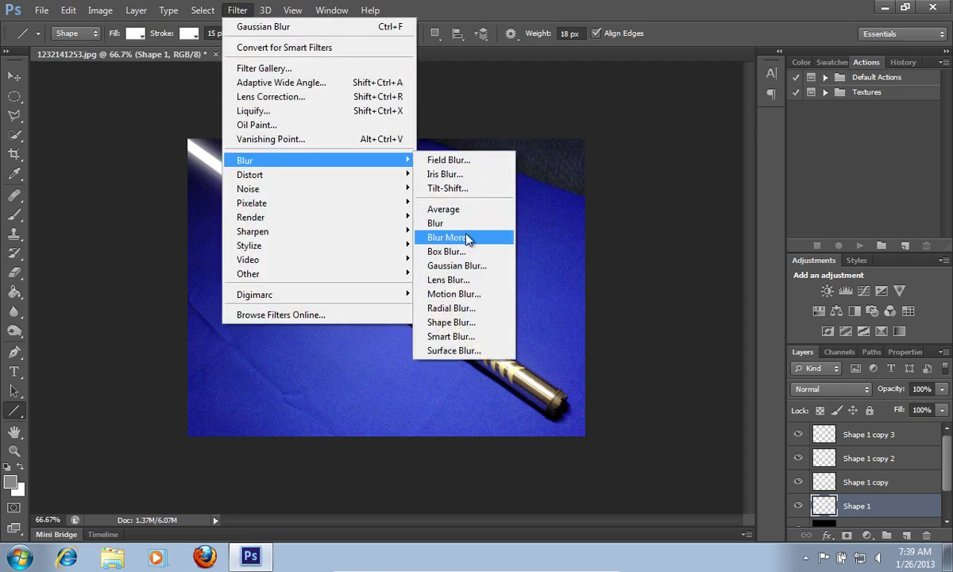
pyautogui.click(472, 265)
pyautogui.write('30')
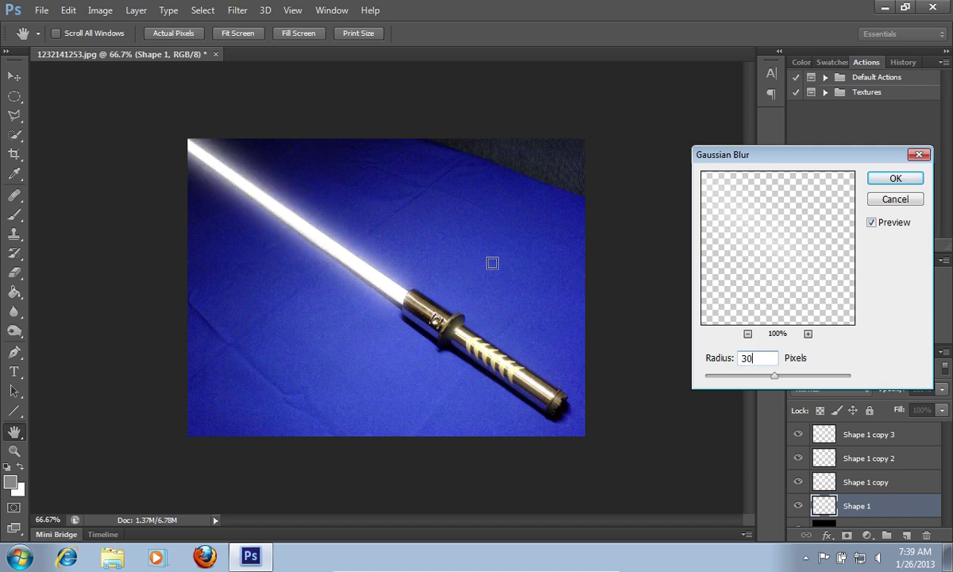
pyautogui.click(895, 178)
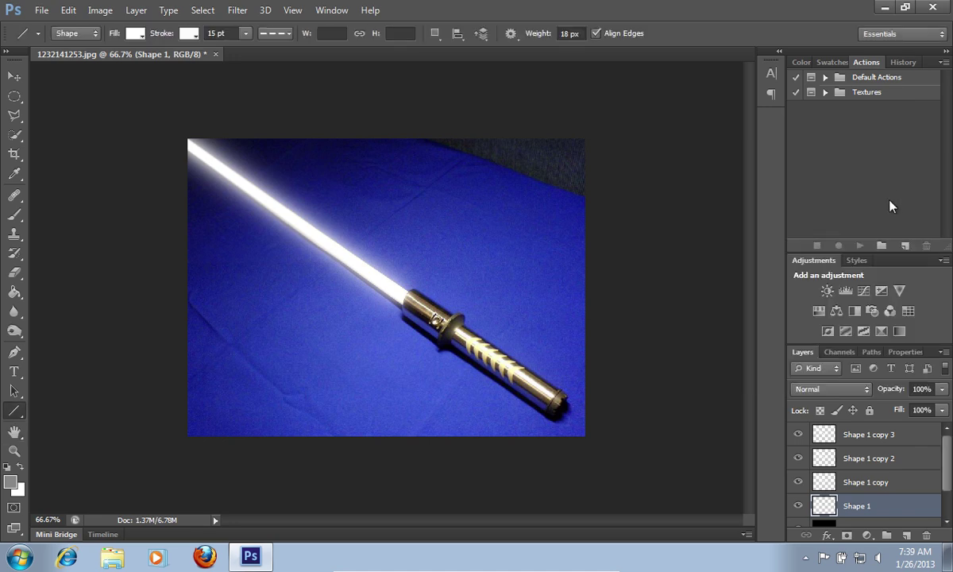
pyautogui.click(855, 439)
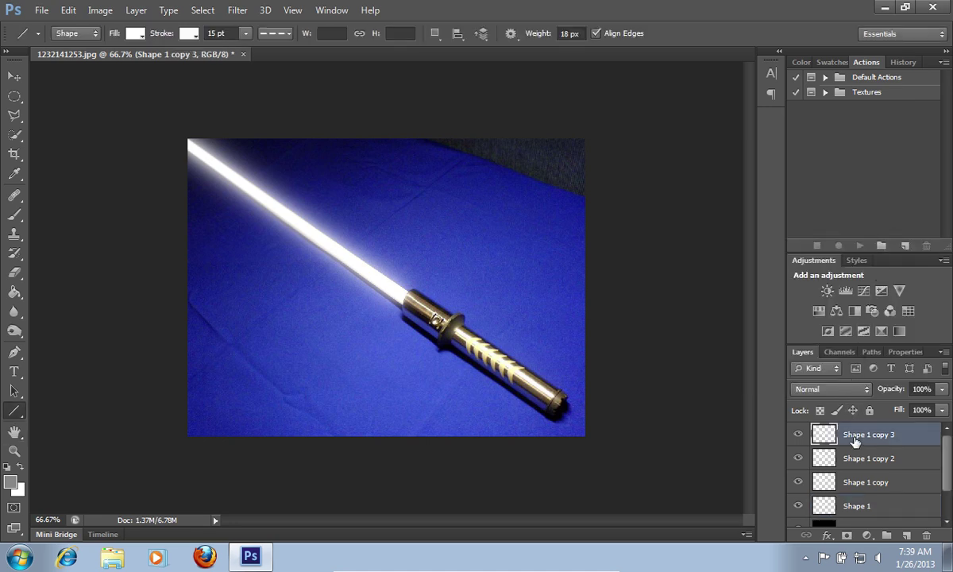
# Merge Shape 1 copy 3, copy 2, copy and Shape 1 down into Layer 1
pyautogui.click(141, 10)
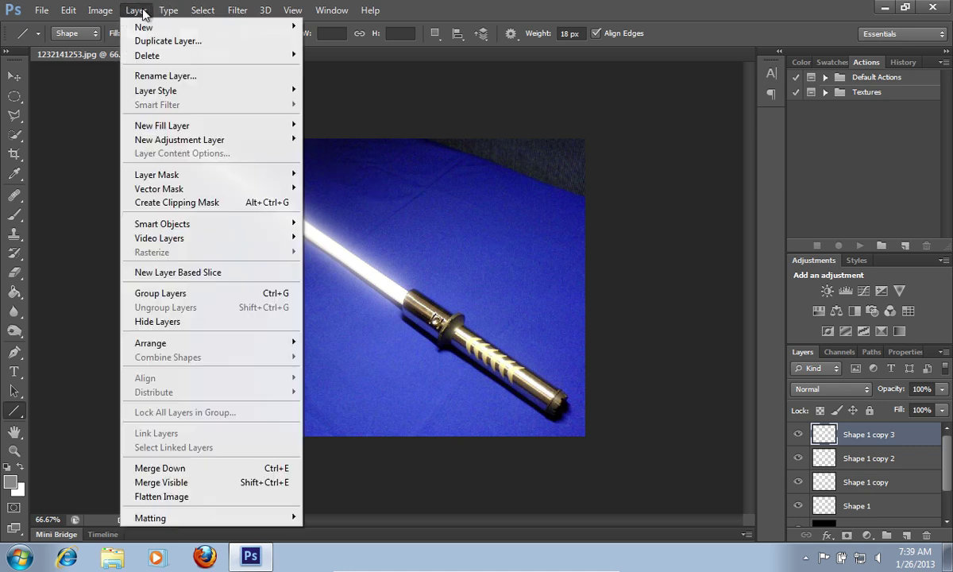
pyautogui.click(213, 468)
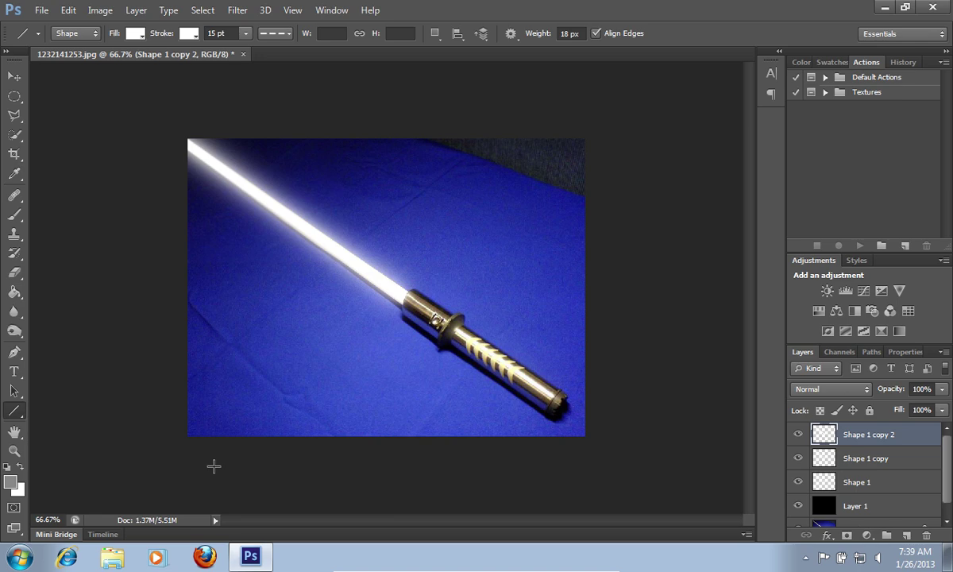
pyautogui.click(137, 10)
pyautogui.click(191, 469)
pyautogui.click(136, 10)
pyautogui.click(197, 467)
pyautogui.click(137, 10)
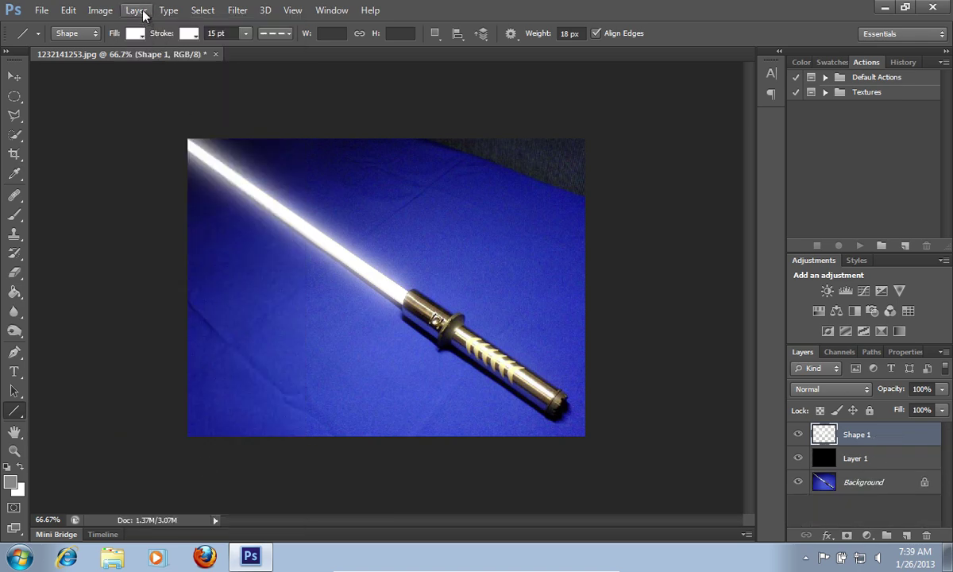
pyautogui.click(191, 467)
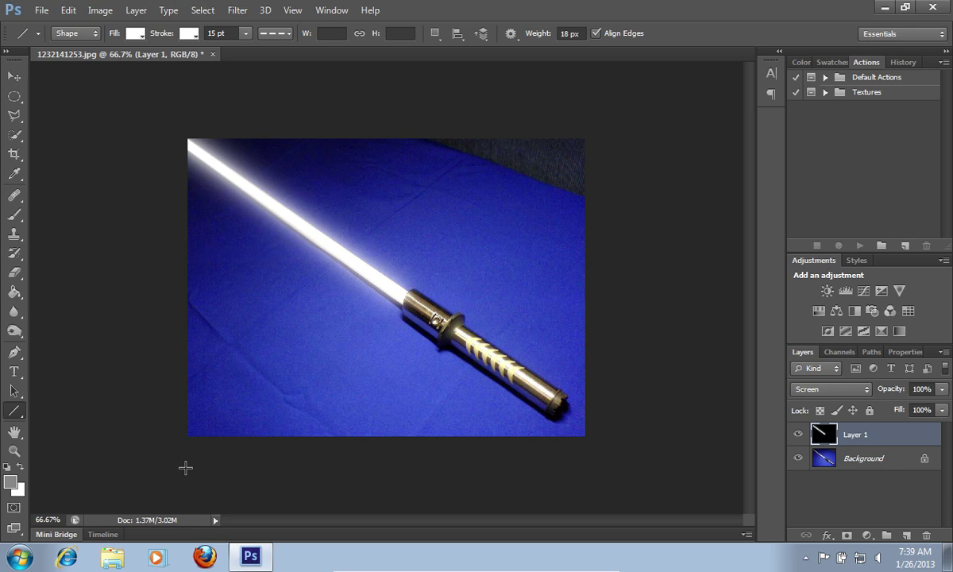
pyautogui.click(137, 11)
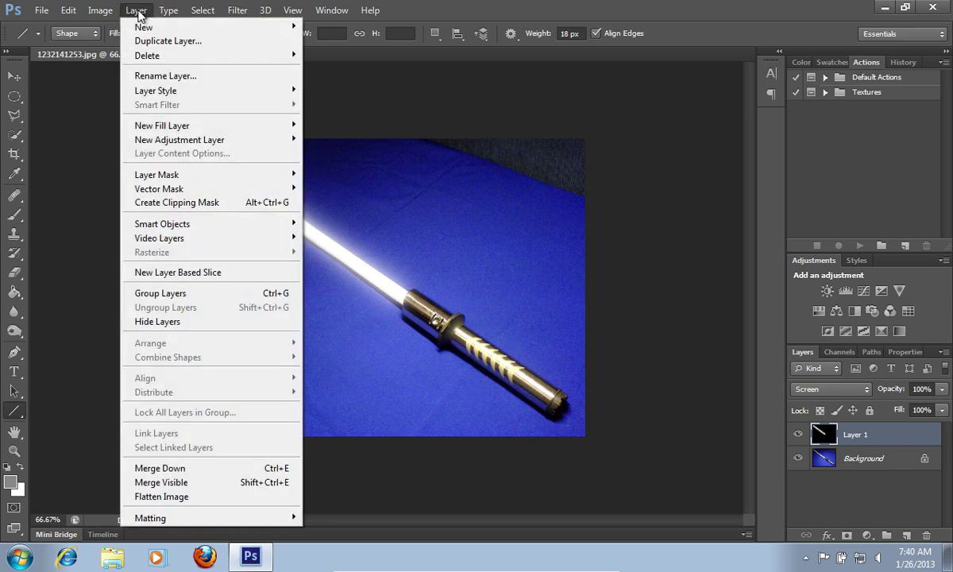
# Add a Color Balance adjustment layer with Use Previous Layer to Create Clipping Mask
pyautogui.moveTo(223, 141)
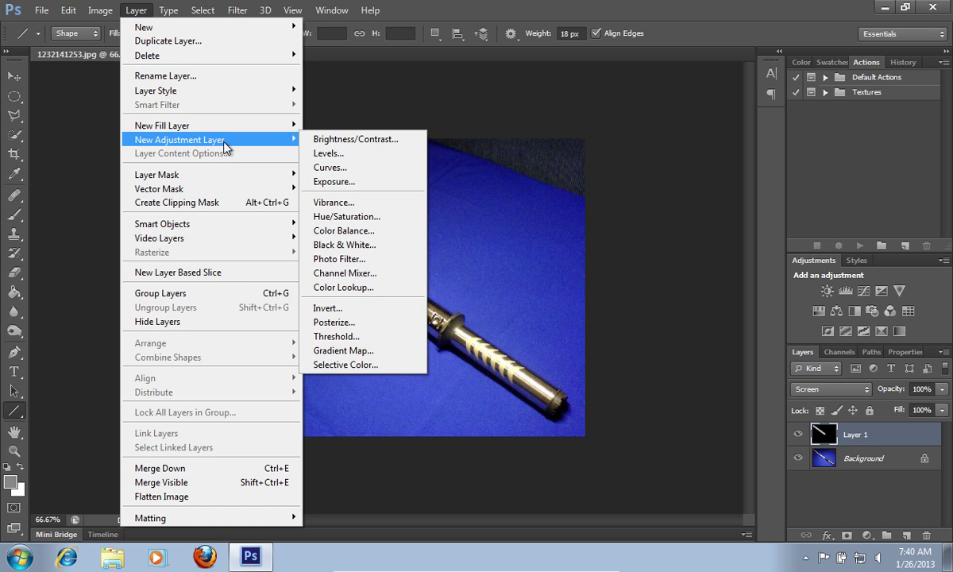
pyautogui.click(382, 236)
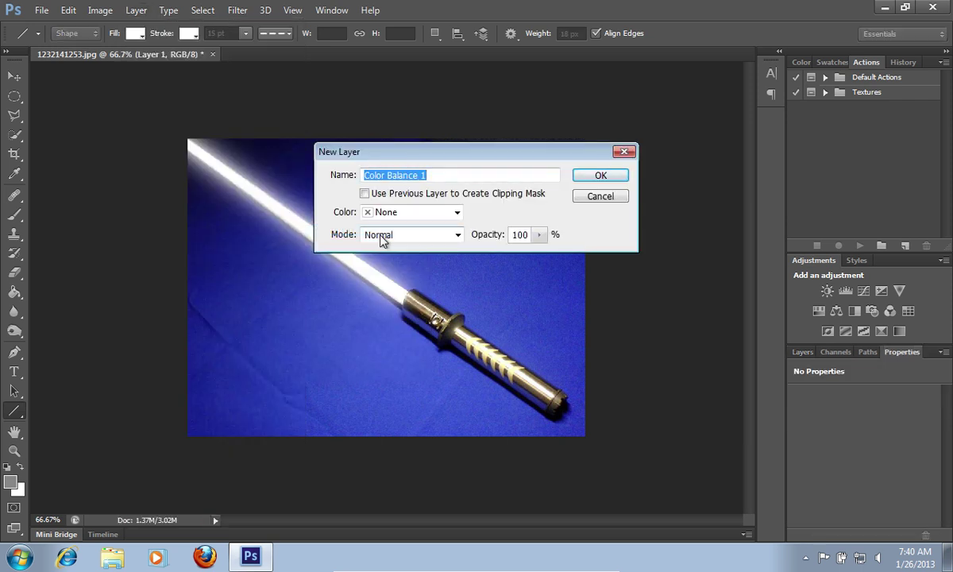
pyautogui.click(364, 193)
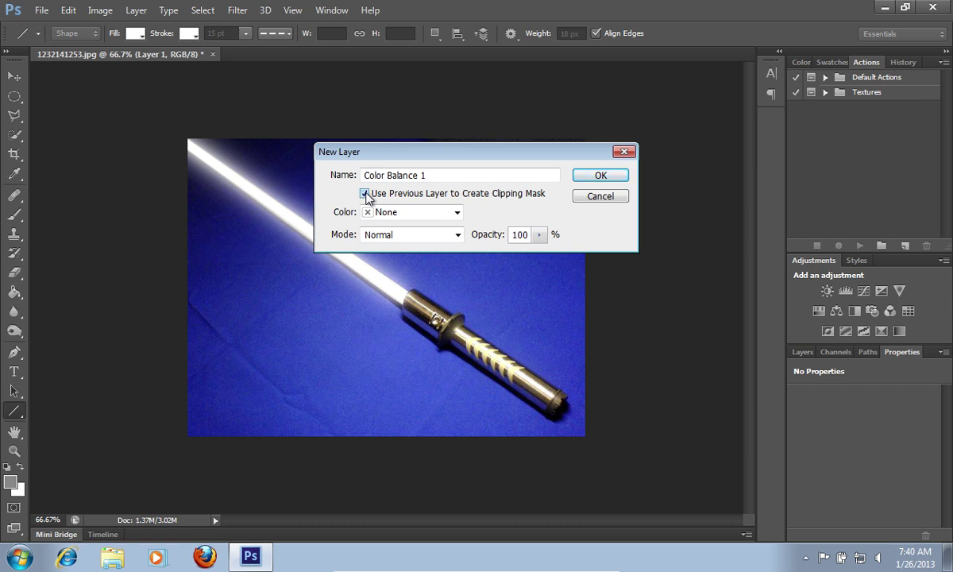
pyautogui.click(602, 176)
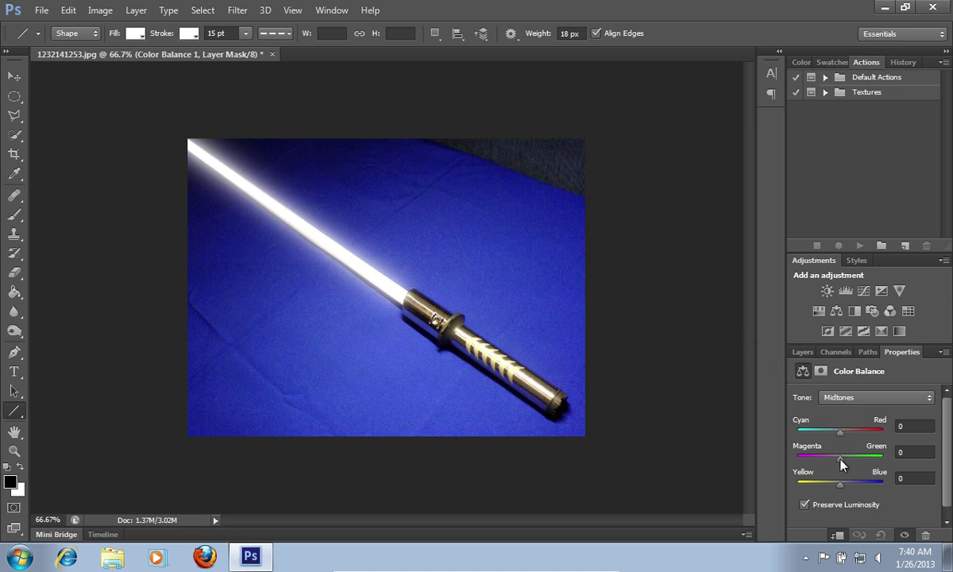
# Set Magenta–Green to -100 for both Midtones and Highlights in Color Balance
pyautogui.moveTo(840, 459); pyautogui.dragTo(789, 460)
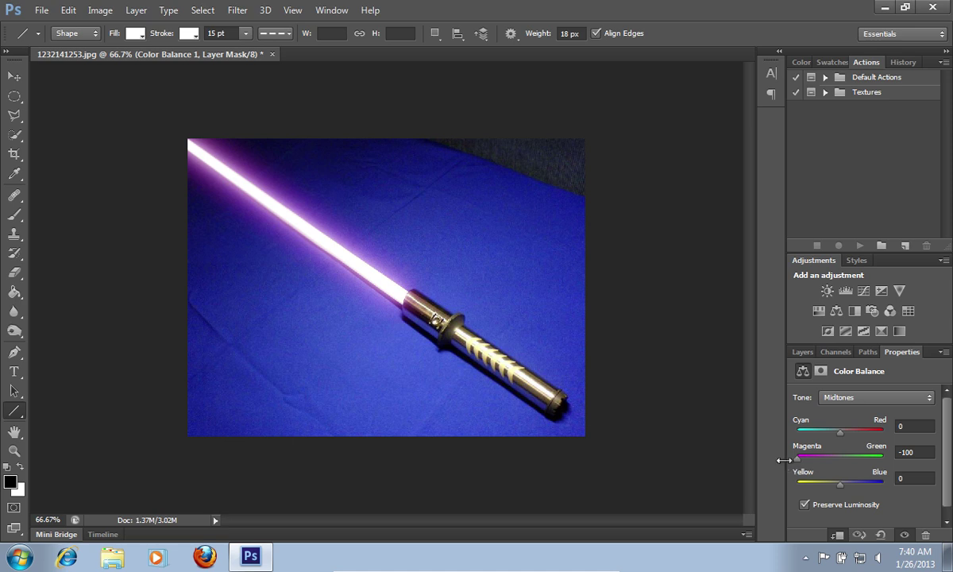
pyautogui.click(879, 401)
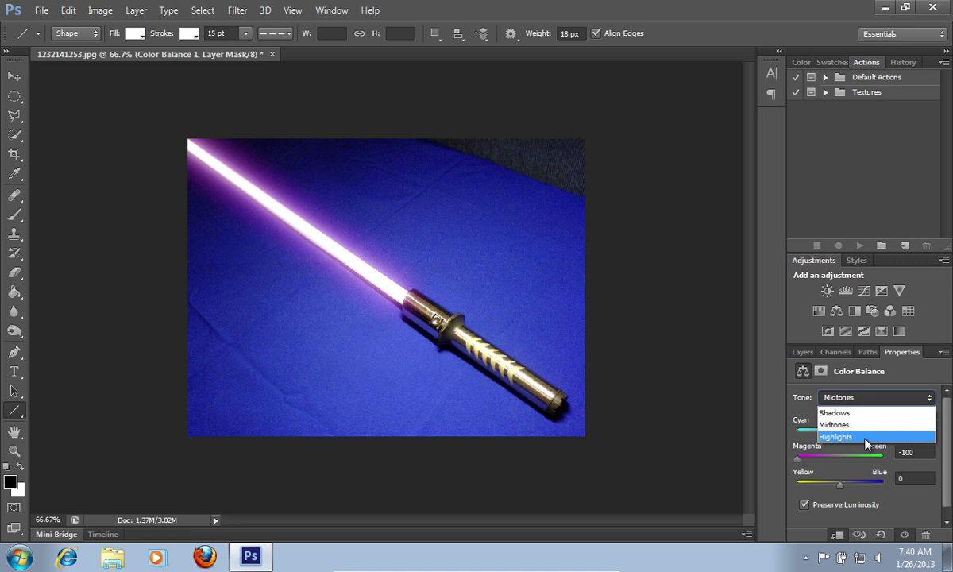
pyautogui.click(867, 437)
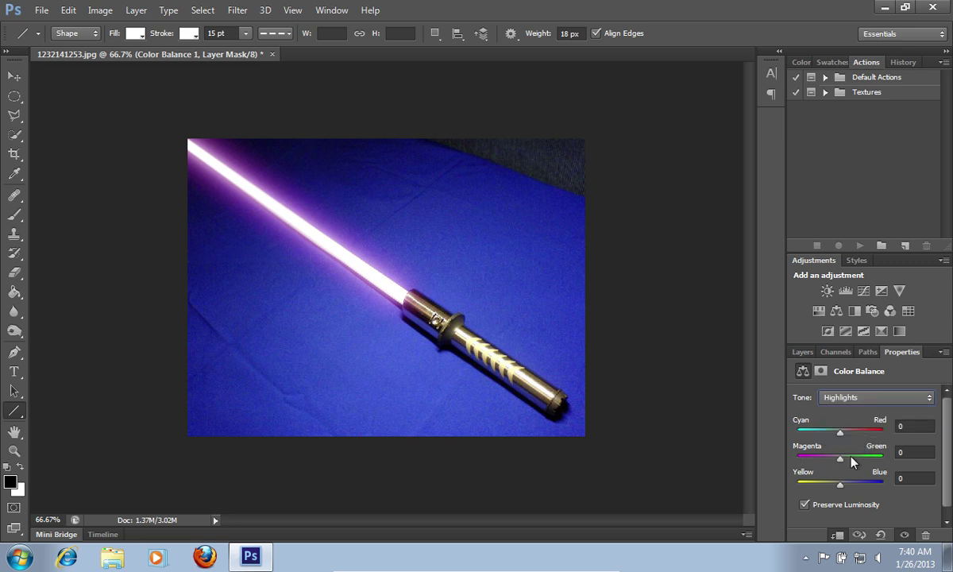
pyautogui.moveTo(834, 465); pyautogui.dragTo(795, 466)
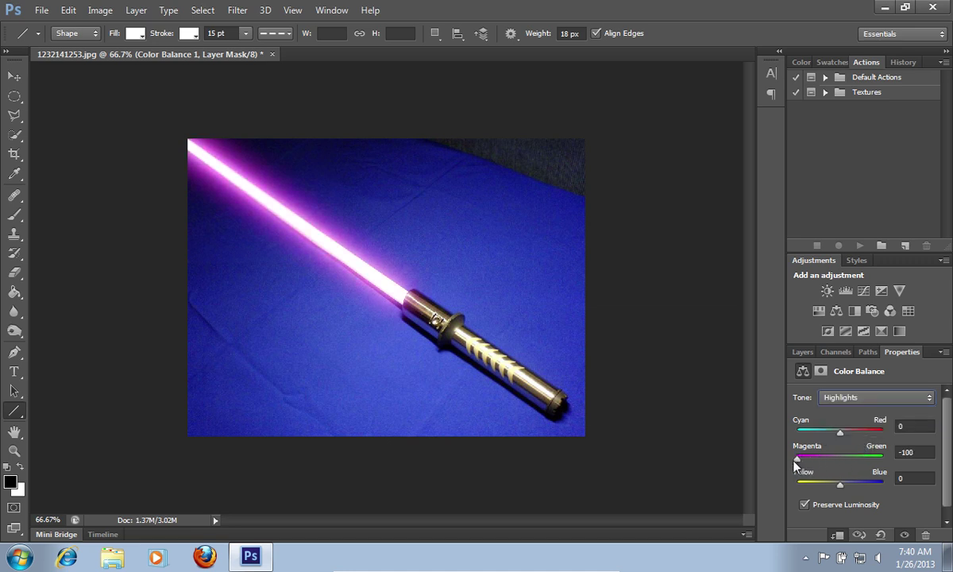